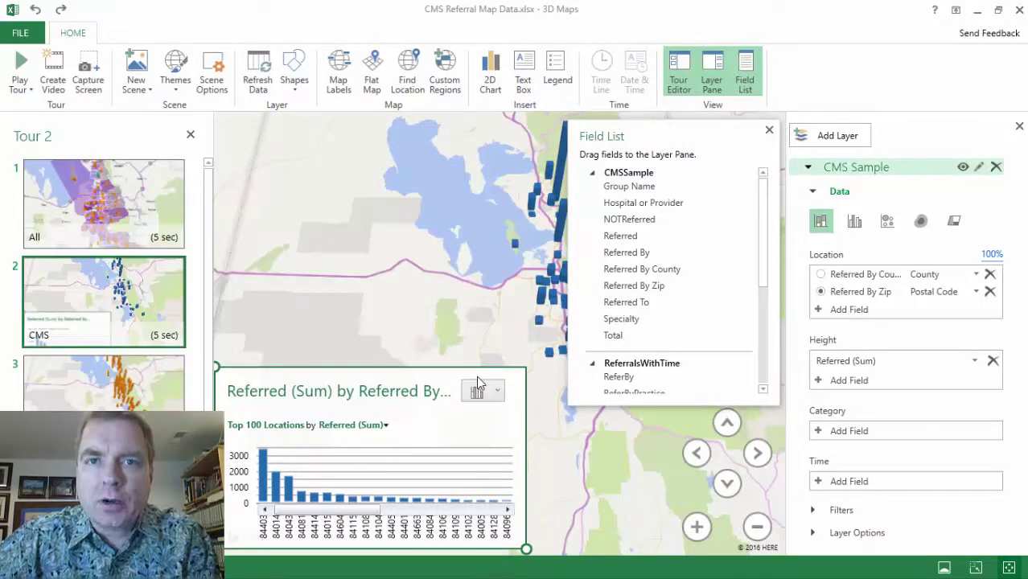
- Deselect the referrals chart and close the Field List and Layer Pane
{"action": "left_click", "coordinate": [409, 355]}
{"action": "mouse_move", "coordinate": [159, 301]}
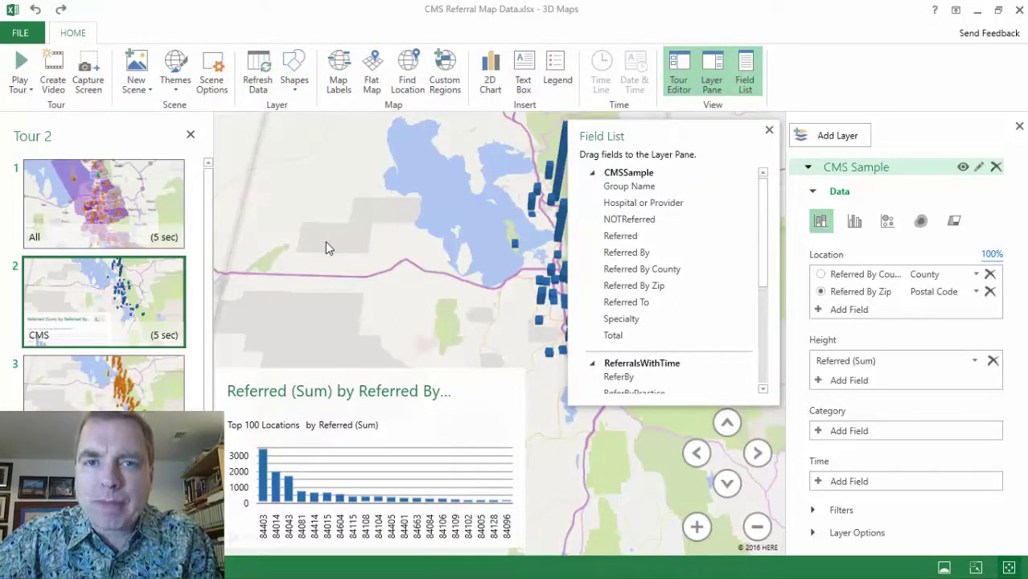
{"action": "left_click", "coordinate": [769, 129]}
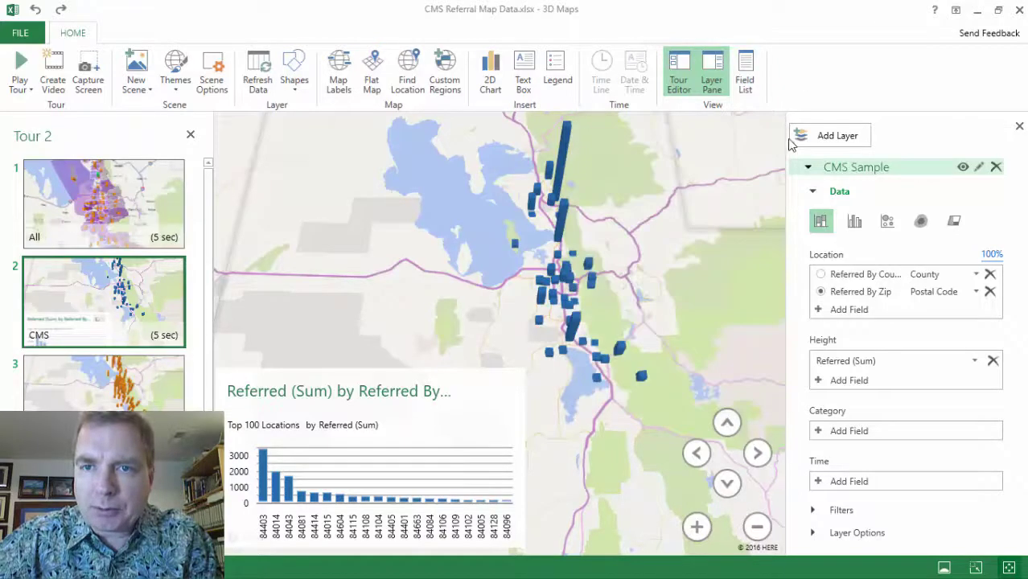
{"action": "left_click", "coordinate": [1019, 127]}
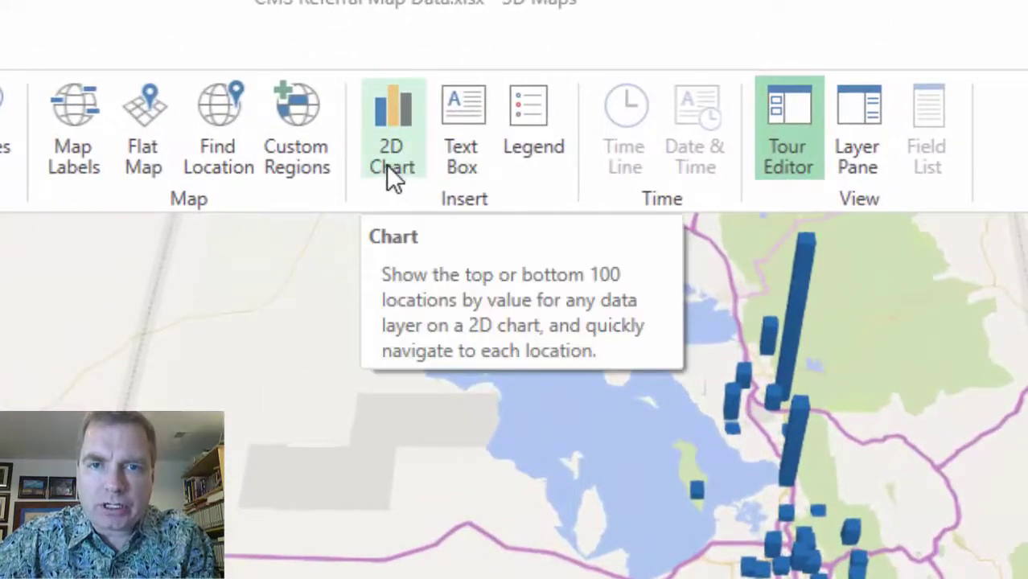
- Select the top-100 referrals 2D chart and delete it from scene 2
{"action": "left_click", "coordinate": [387, 169]}
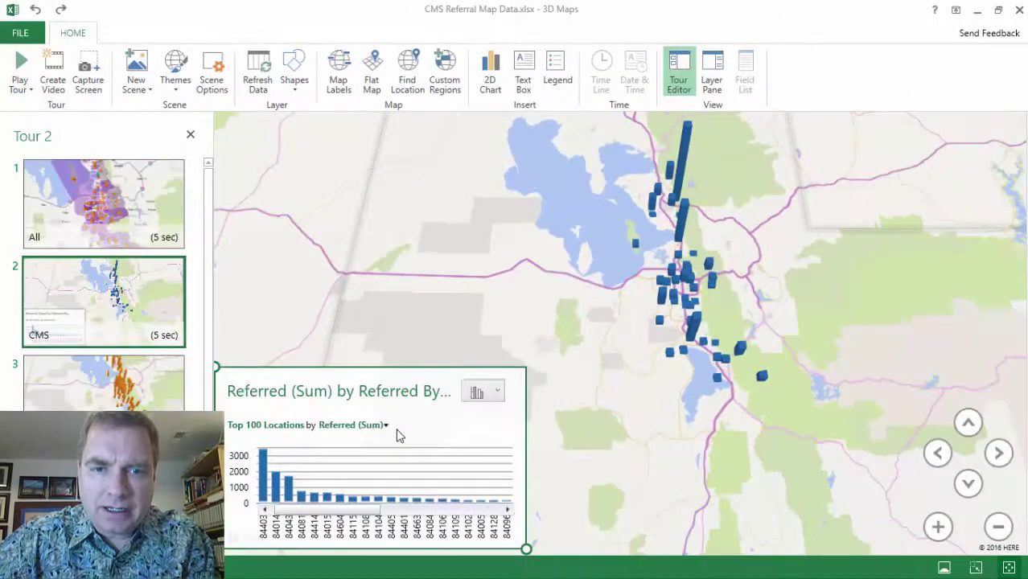
{"action": "key", "text": "Delete"}
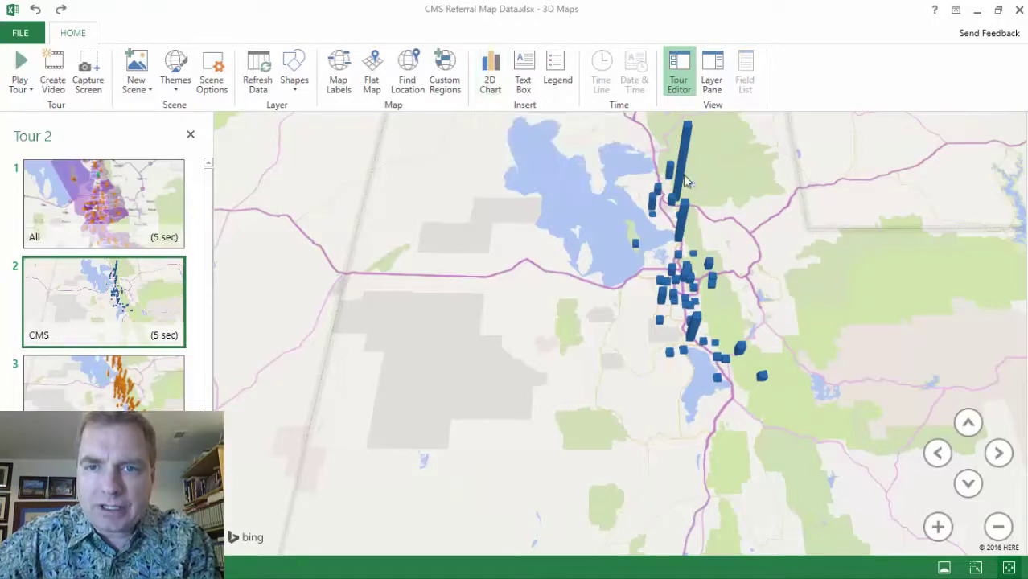
{"action": "mouse_move", "coordinate": [701, 334]}
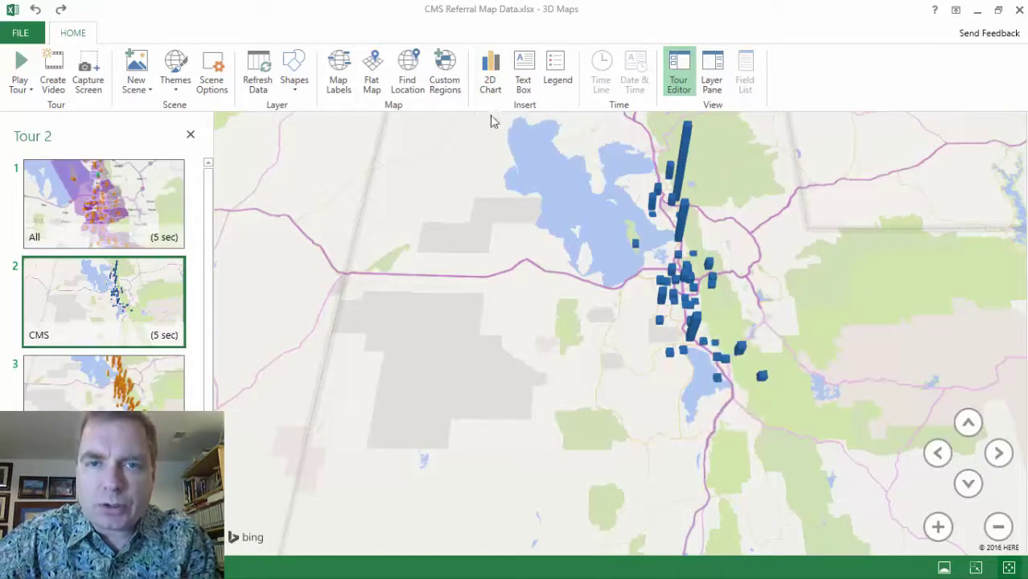
- Insert a Referred (Sum) by Referred By Zip column chart and drag it to the map's lower left
{"action": "left_click", "coordinate": [490, 70]}
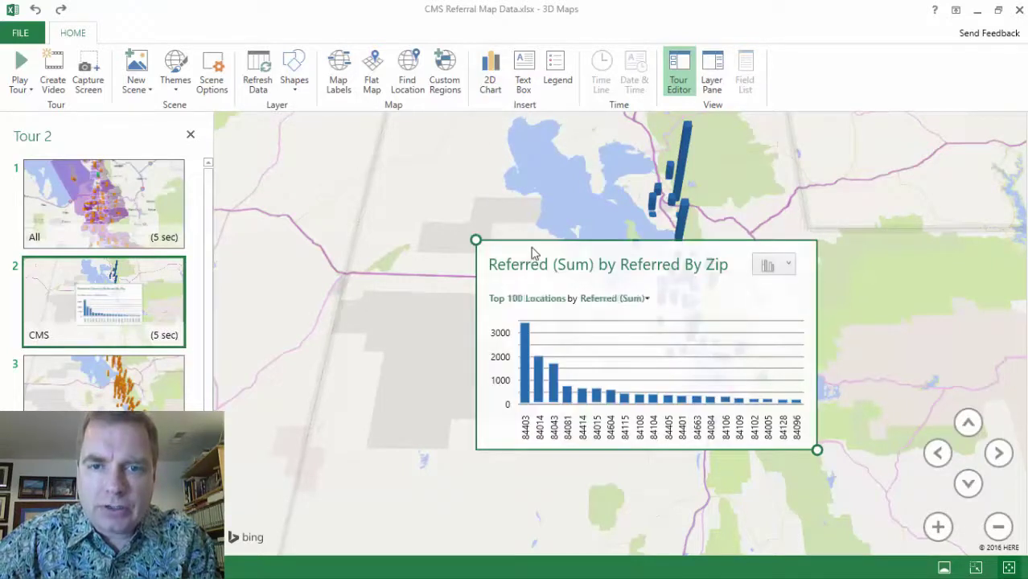
{"action": "left_click_drag", "start_coordinate": [529, 249], "coordinate": [296, 318]}
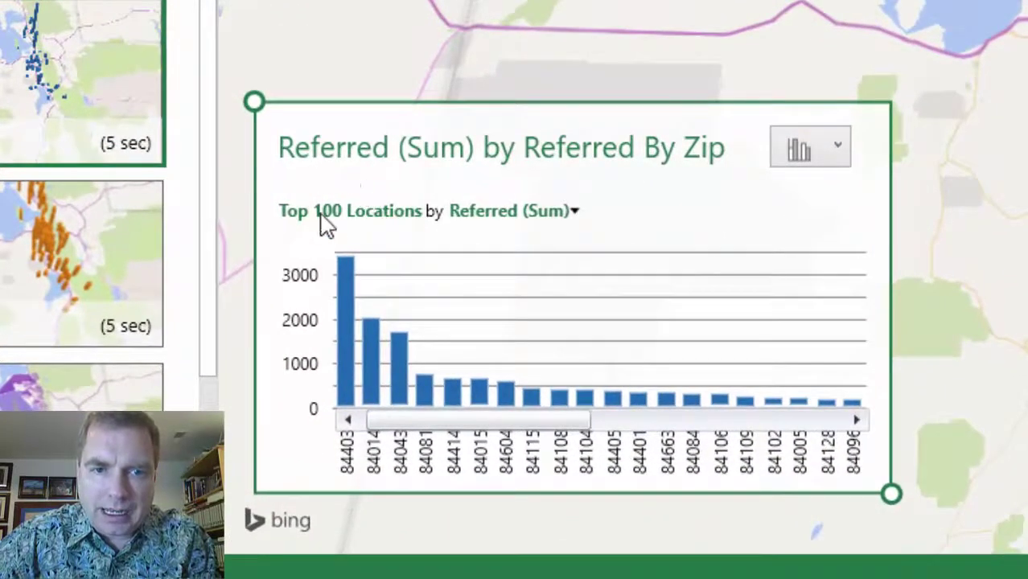
{"action": "left_click", "coordinate": [836, 148]}
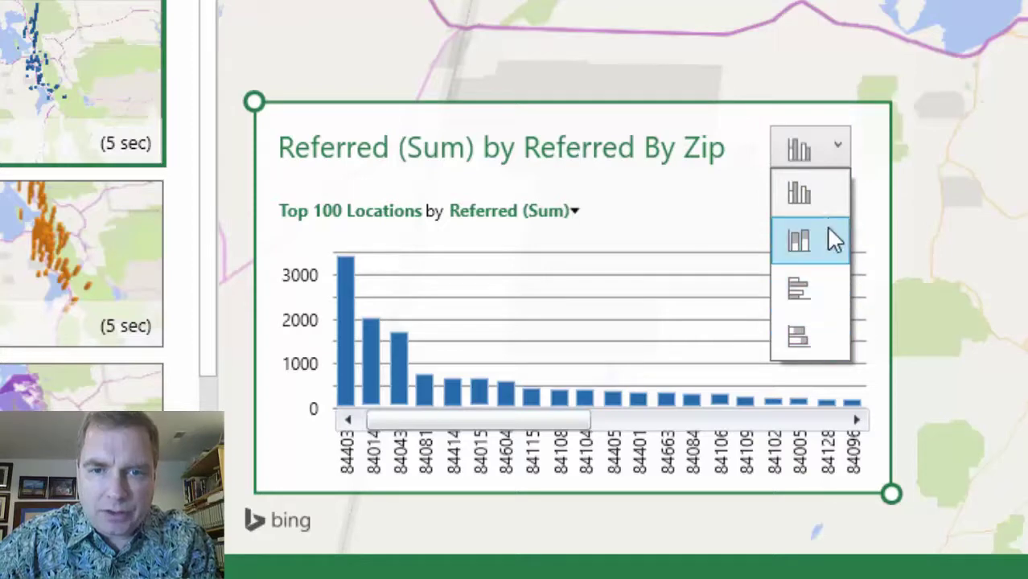
{"action": "left_click", "coordinate": [678, 188]}
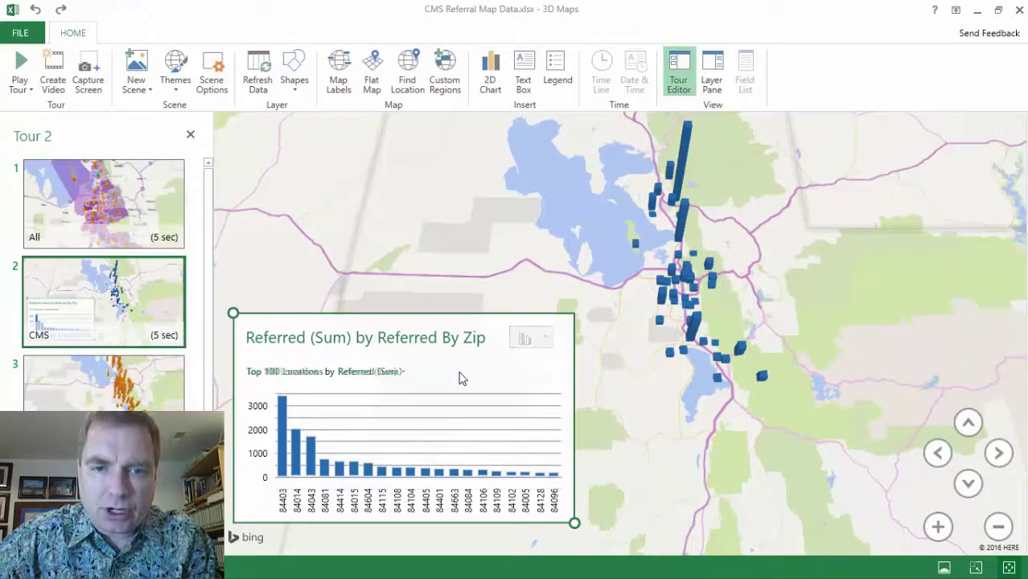
- Reopen the Layer Pane and switch the chart to Bottom 100 locations, then back to Top 100
{"action": "left_click", "coordinate": [714, 74]}
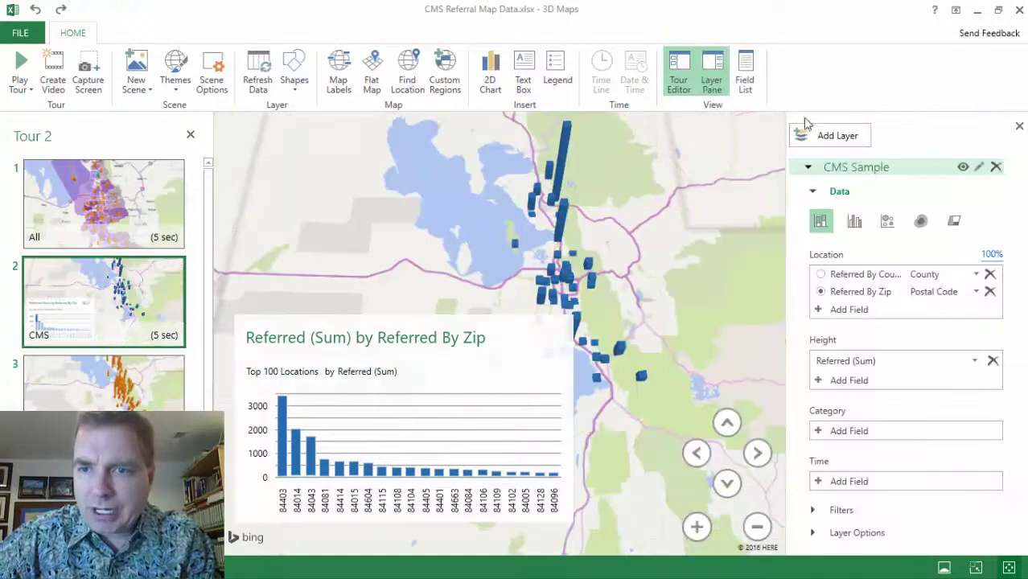
{"action": "mouse_move", "coordinate": [559, 240]}
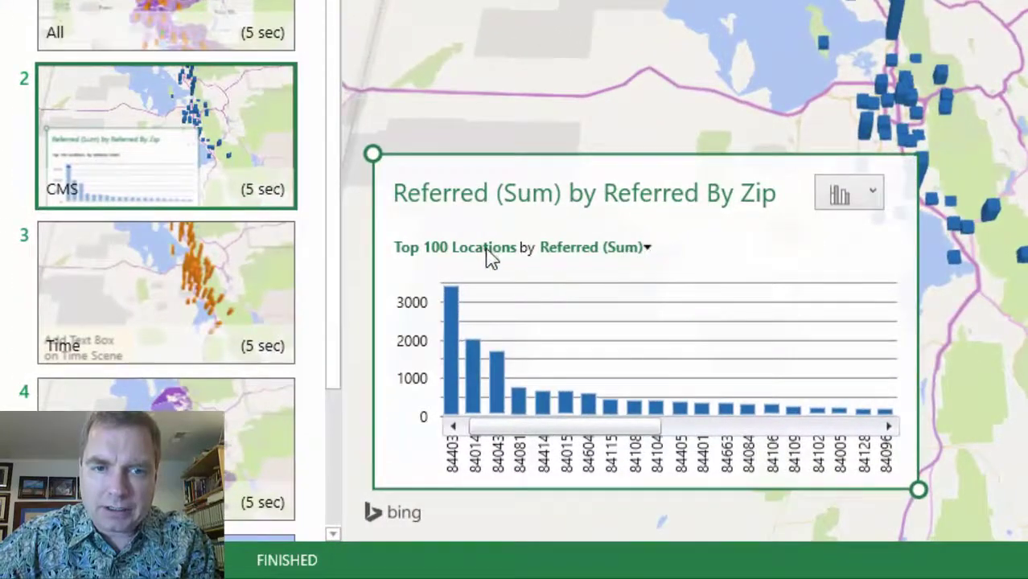
{"action": "left_click", "coordinate": [494, 251]}
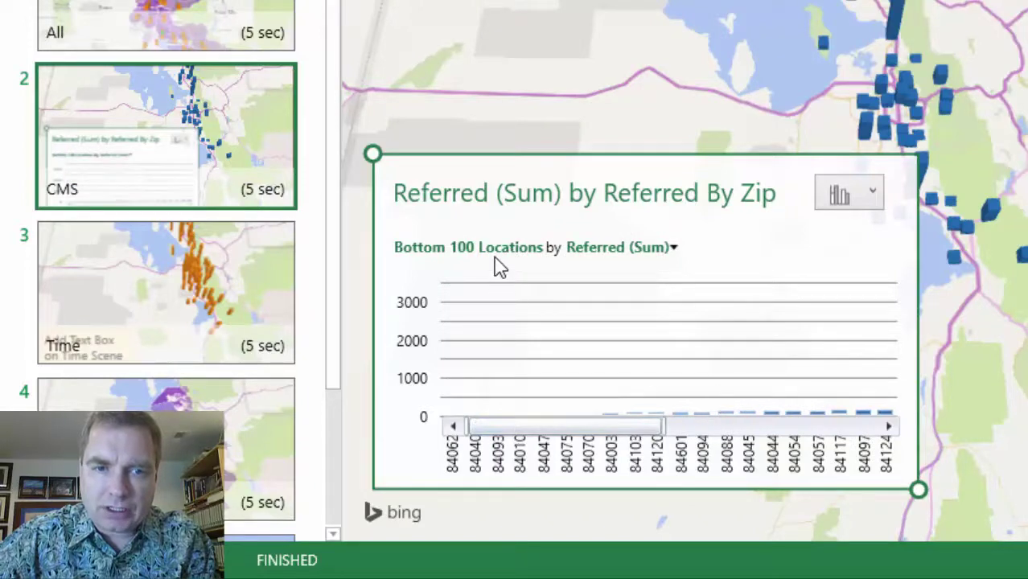
{"action": "left_click", "coordinate": [495, 249]}
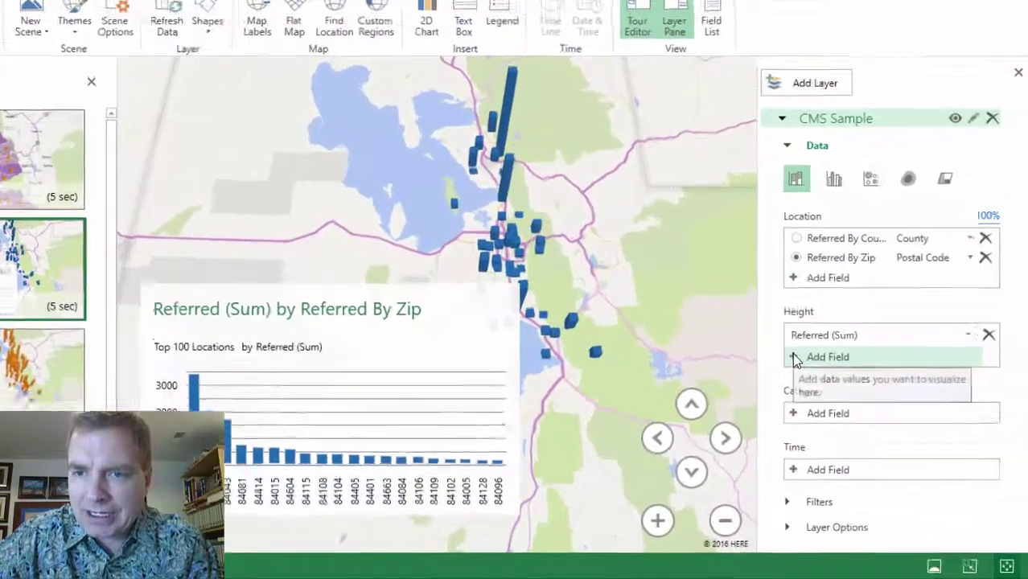
- Add Total as a second Height field, then select the new CMS Sample legend
{"action": "left_click", "coordinate": [841, 379]}
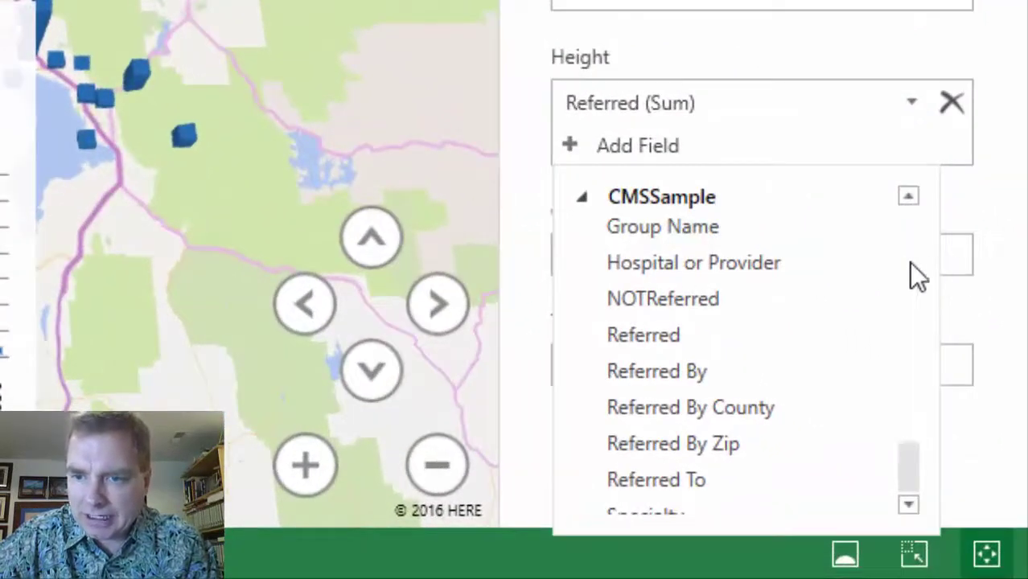
{"action": "scroll", "coordinate": [909, 273], "scroll_direction": "down", "scroll_amount": 2}
{"action": "left_click", "coordinate": [635, 481]}
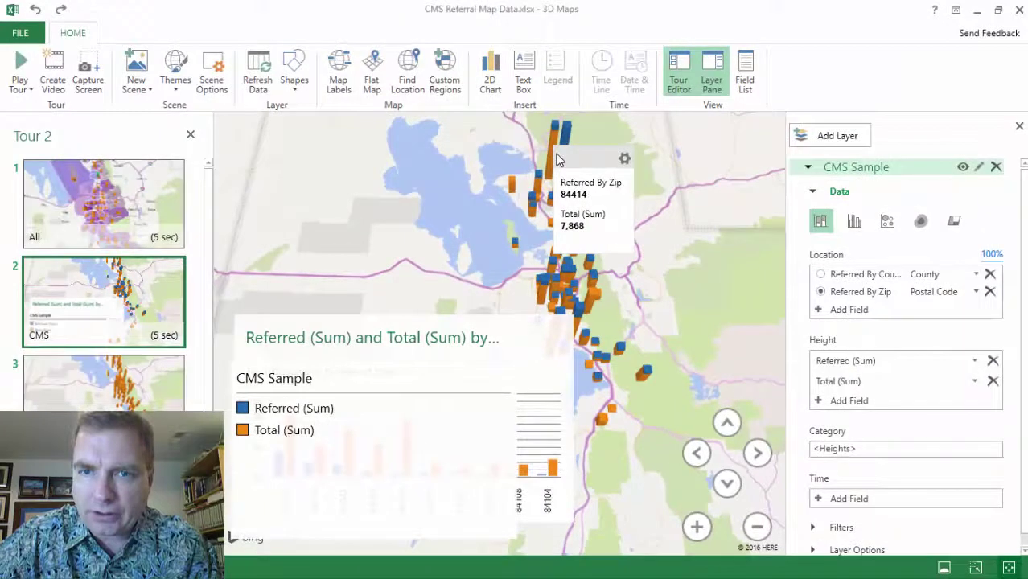
{"action": "left_click", "coordinate": [287, 422]}
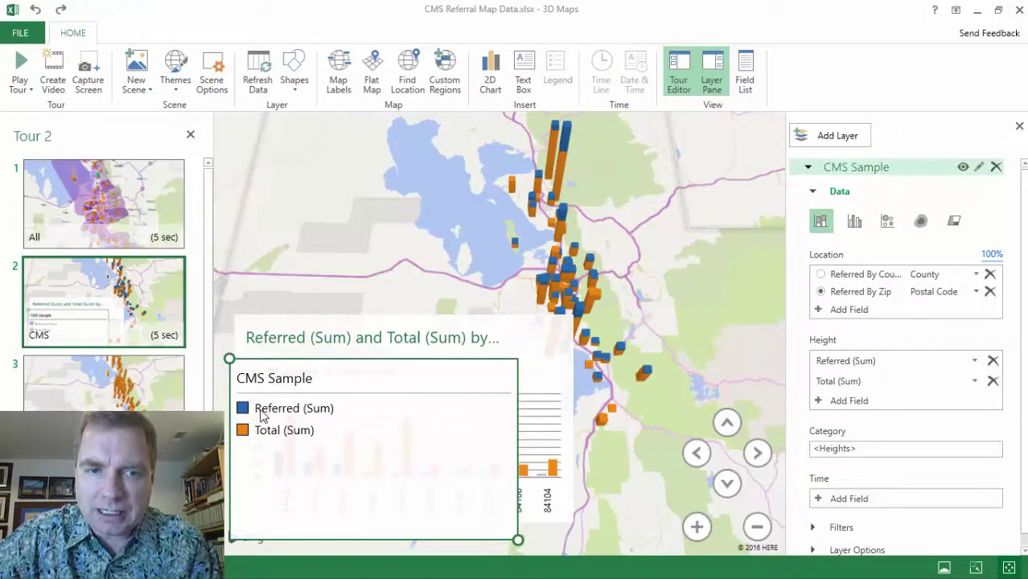
- Bring the chart forward, try stacked columns and clustered bars, then return to clustered columns
{"action": "left_click", "coordinate": [251, 354]}
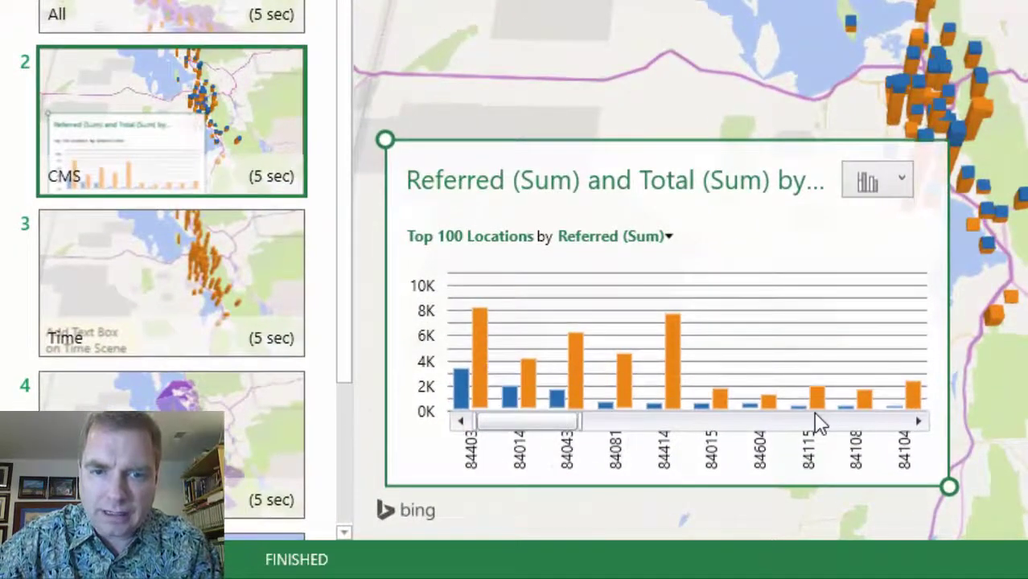
{"action": "left_click", "coordinate": [905, 185]}
{"action": "left_click", "coordinate": [877, 251]}
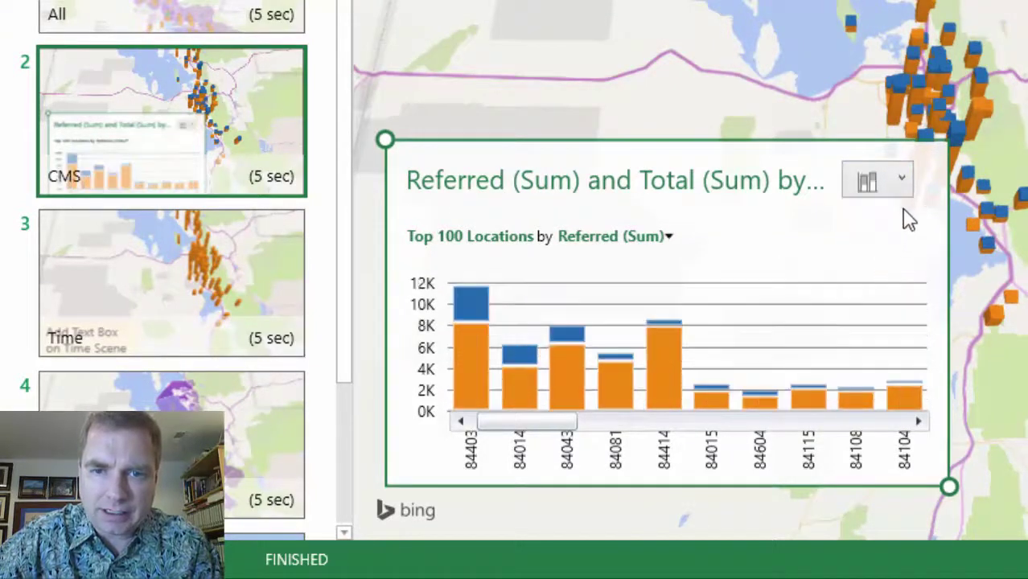
{"action": "left_click", "coordinate": [903, 180]}
{"action": "left_click", "coordinate": [881, 307]}
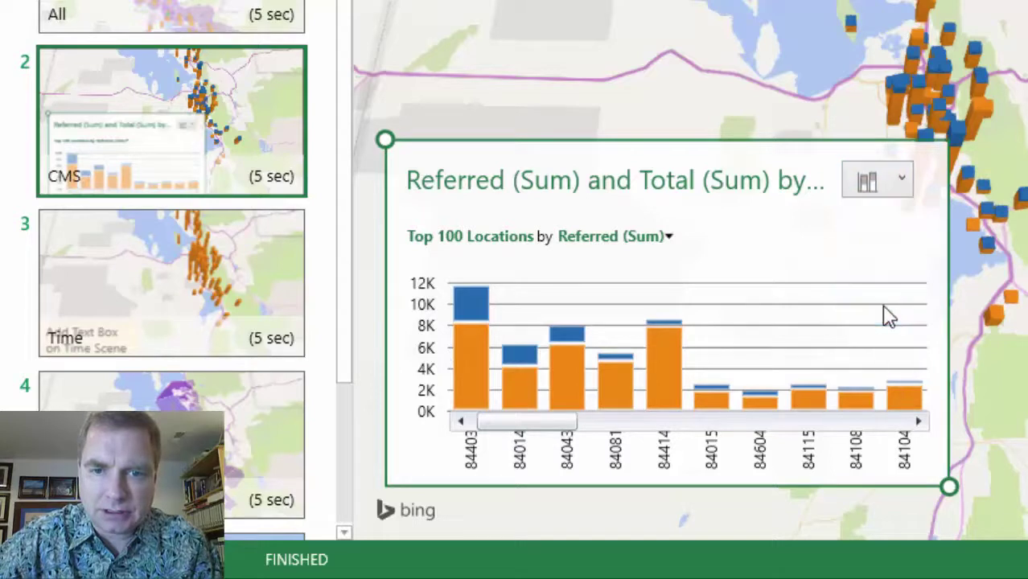
{"action": "left_click", "coordinate": [904, 182]}
{"action": "left_click", "coordinate": [885, 234]}
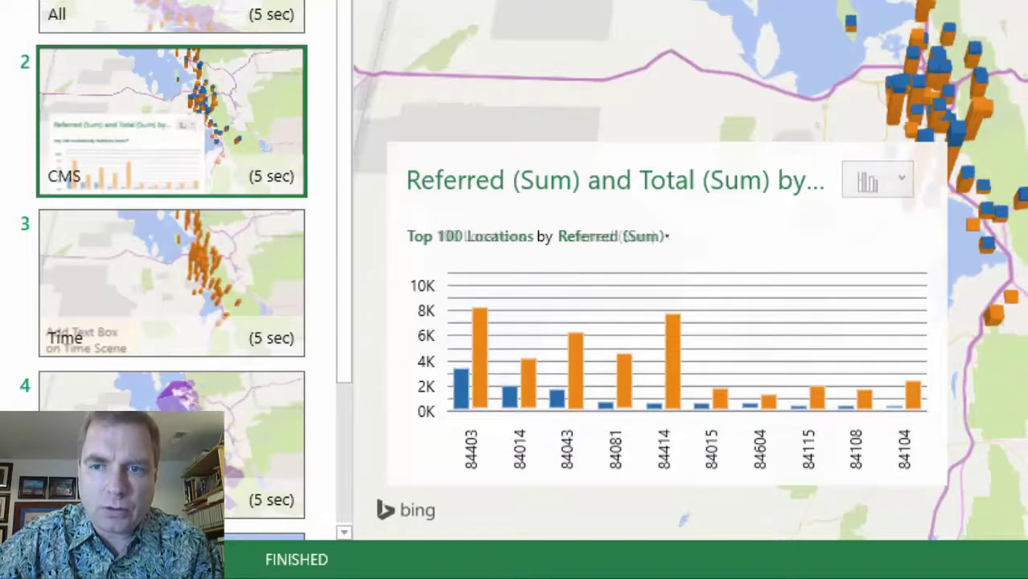
- Rank the chart's locations by Total (Sum), then back by Referred (Sum)
{"action": "left_click", "coordinate": [668, 237]}
{"action": "left_click", "coordinate": [624, 289]}
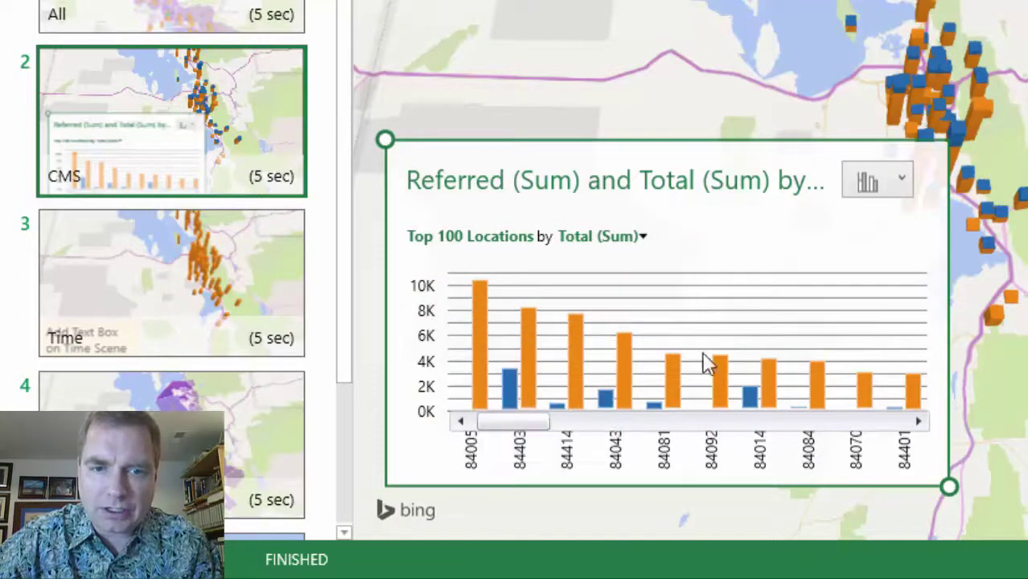
{"action": "mouse_move", "coordinate": [876, 396]}
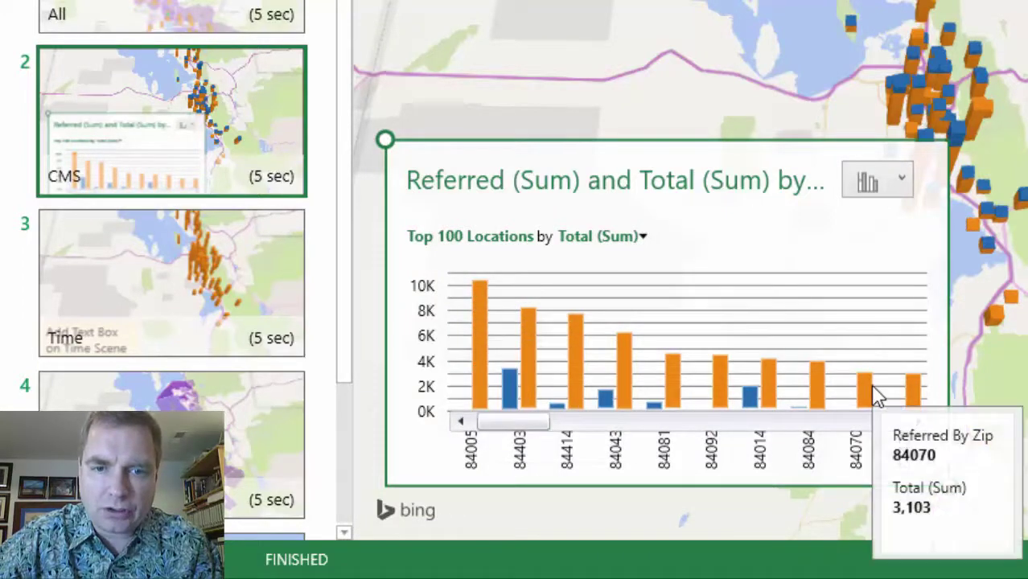
{"action": "left_click", "coordinate": [644, 236]}
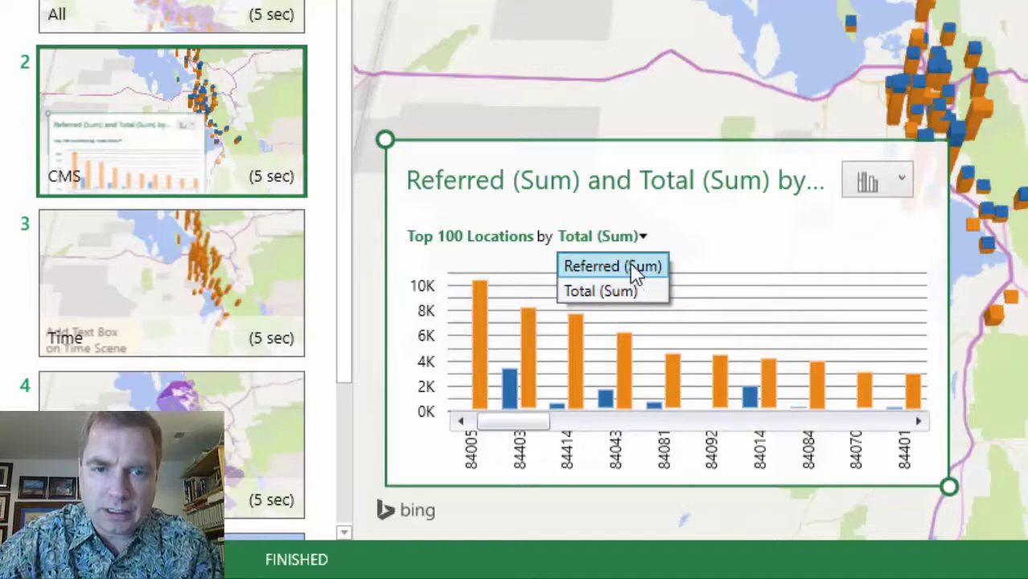
{"action": "left_click", "coordinate": [633, 265]}
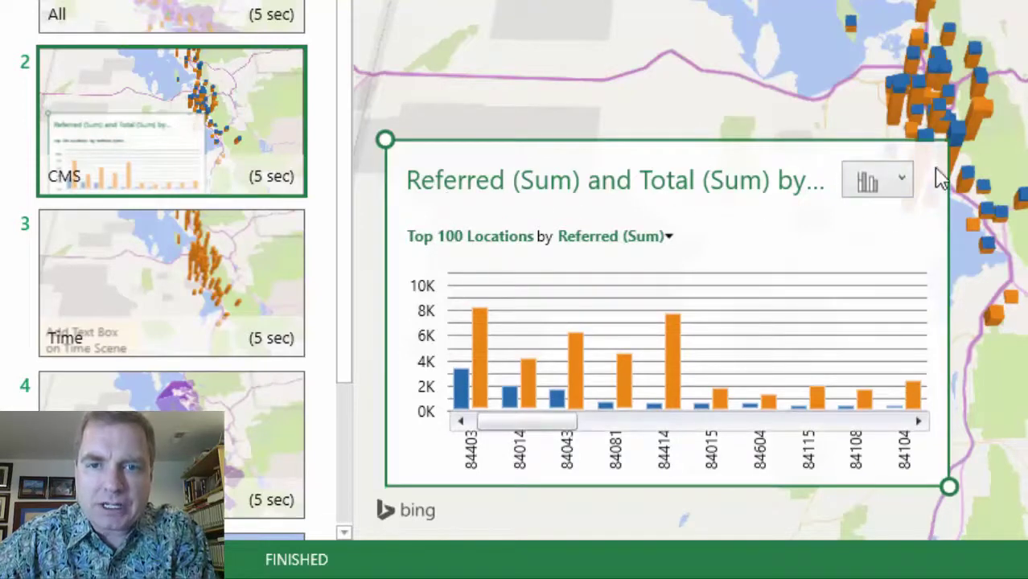
- Insert another 2D chart of Referred and Total sums, overlapping the first chart
{"action": "mouse_move", "coordinate": [927, 98]}
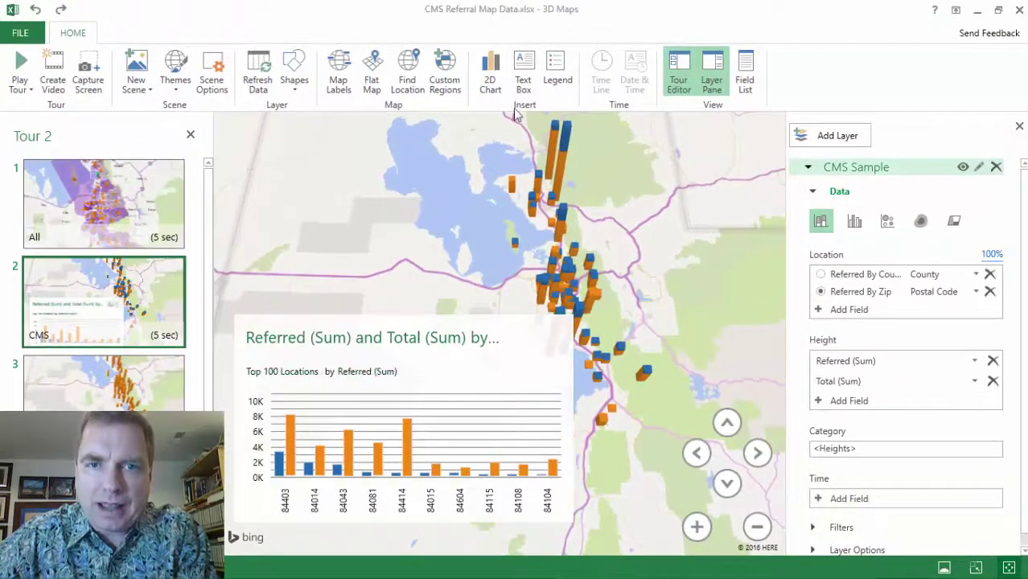
{"action": "left_click", "coordinate": [490, 78]}
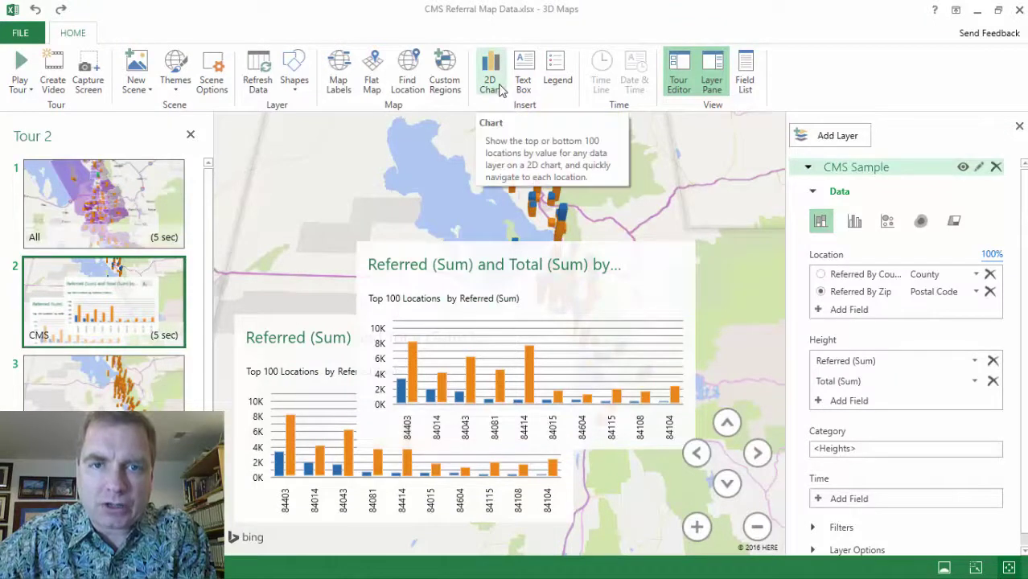
- Delete the selected 2D chart from the CMS scene and switch to the Referrals With Time scene
{"action": "mouse_move", "coordinate": [556, 269]}
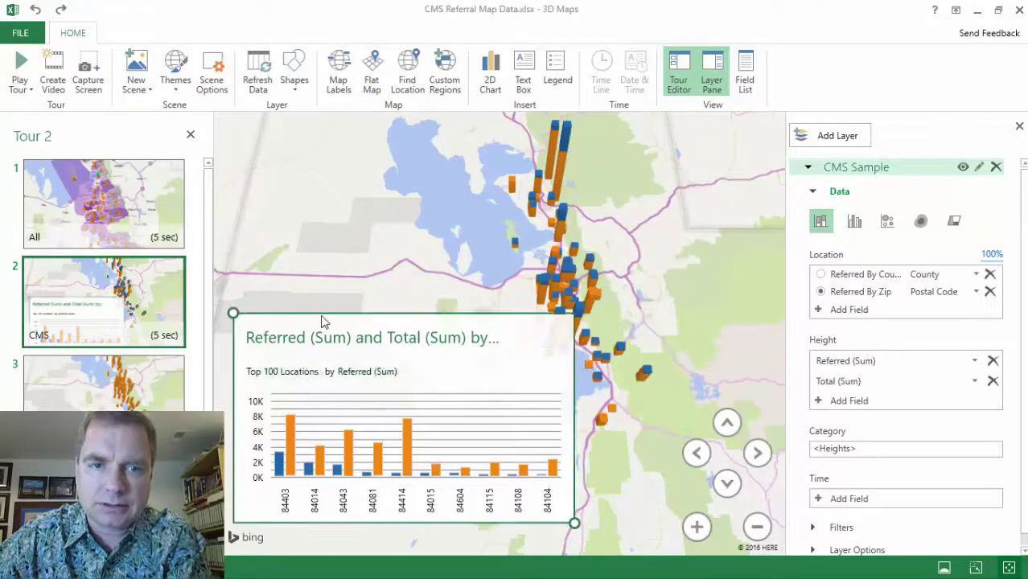
{"action": "key", "text": "Delete"}
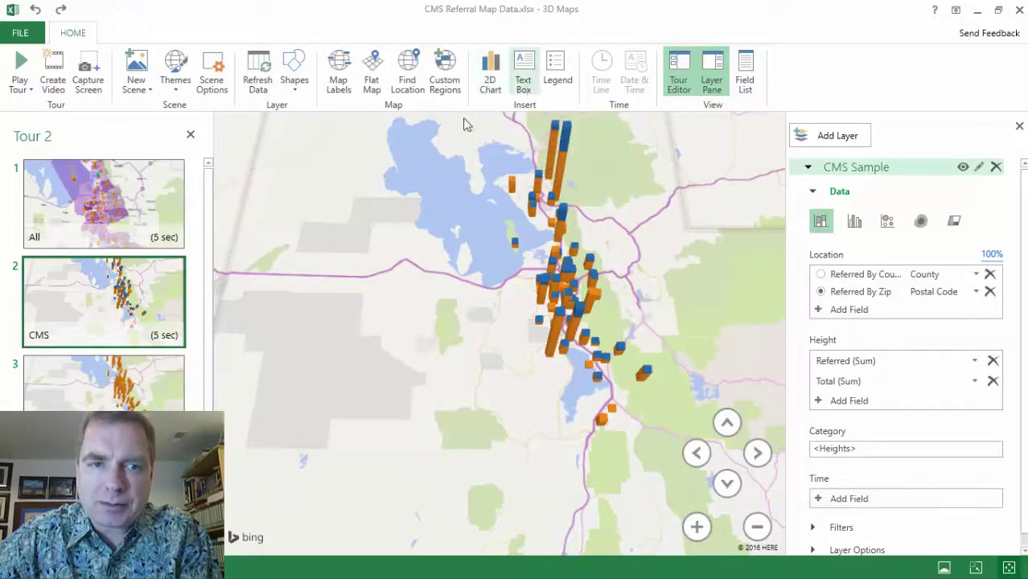
{"action": "left_click", "coordinate": [136, 392]}
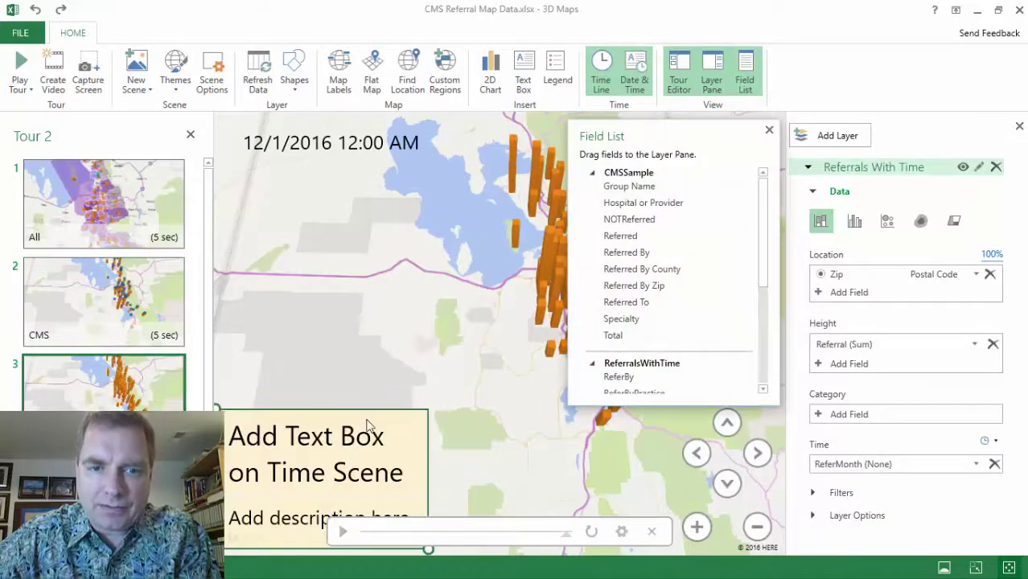
- Close the Field List, then draft a bold Segoe UI 'Hello World' text box and cancel it
{"action": "left_click", "coordinate": [769, 132]}
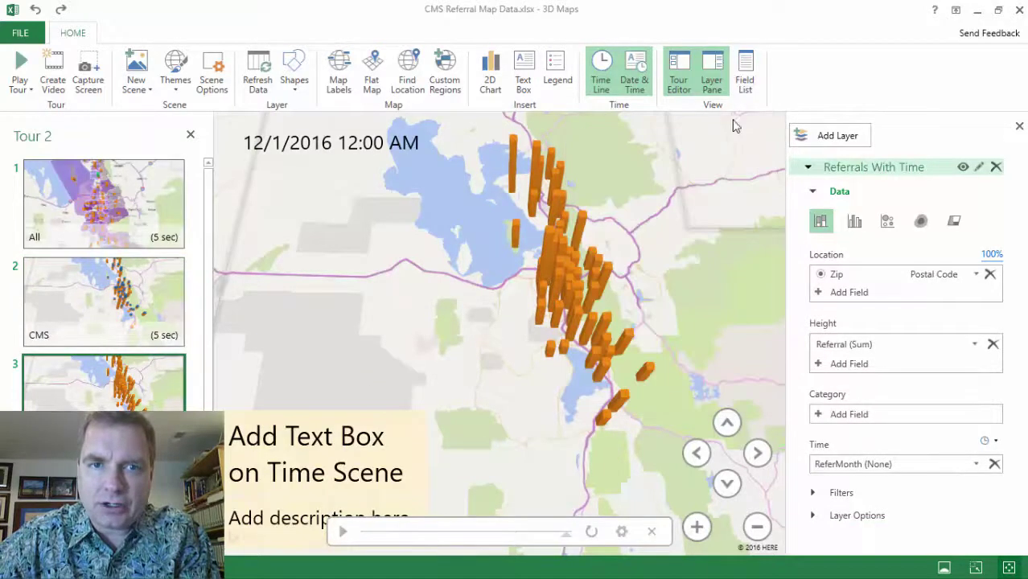
{"action": "left_click", "coordinate": [523, 80]}
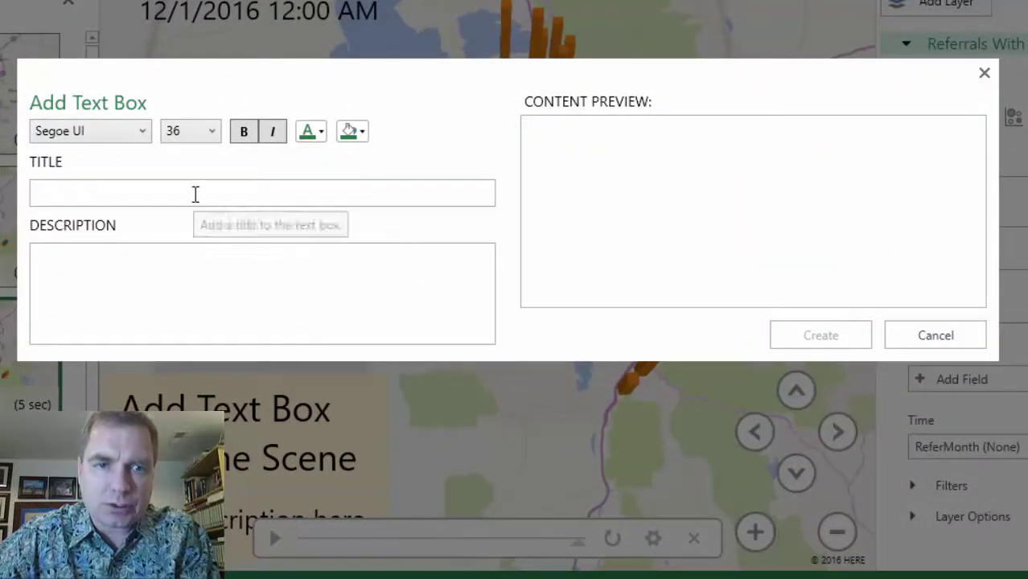
{"action": "type", "text": "This is "}
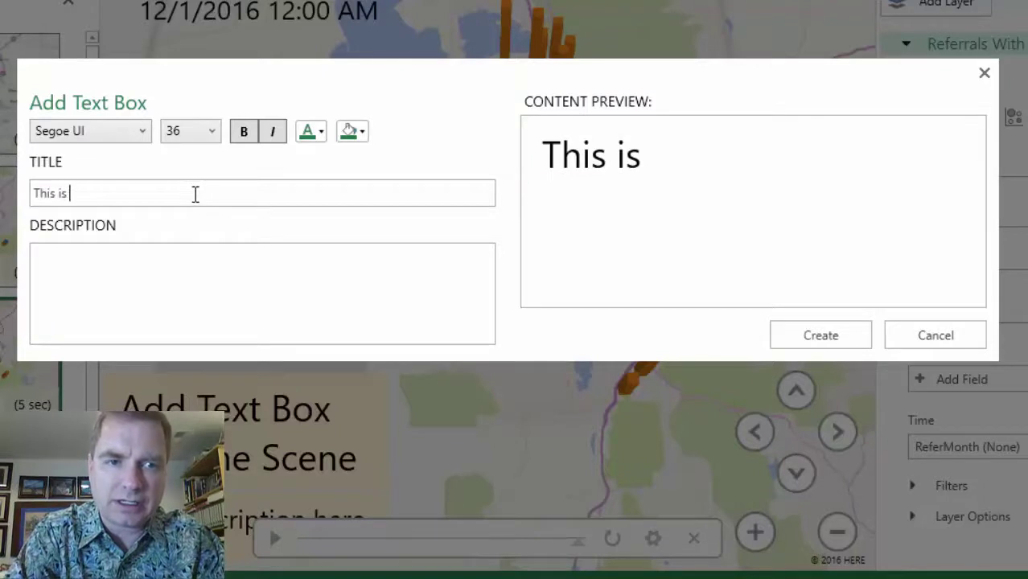
{"action": "type", "text": "another text"}
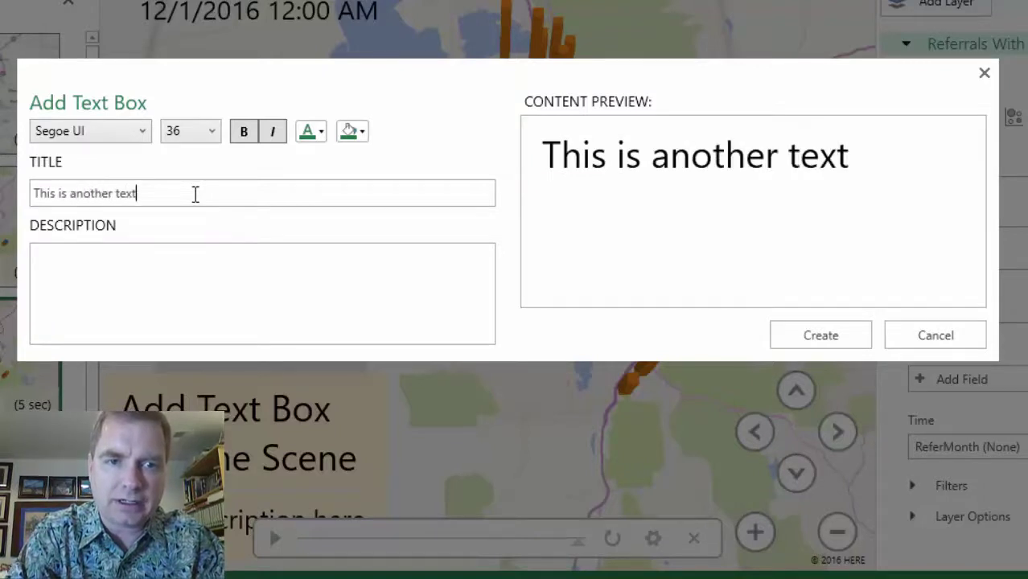
{"action": "type", "text": " box"}
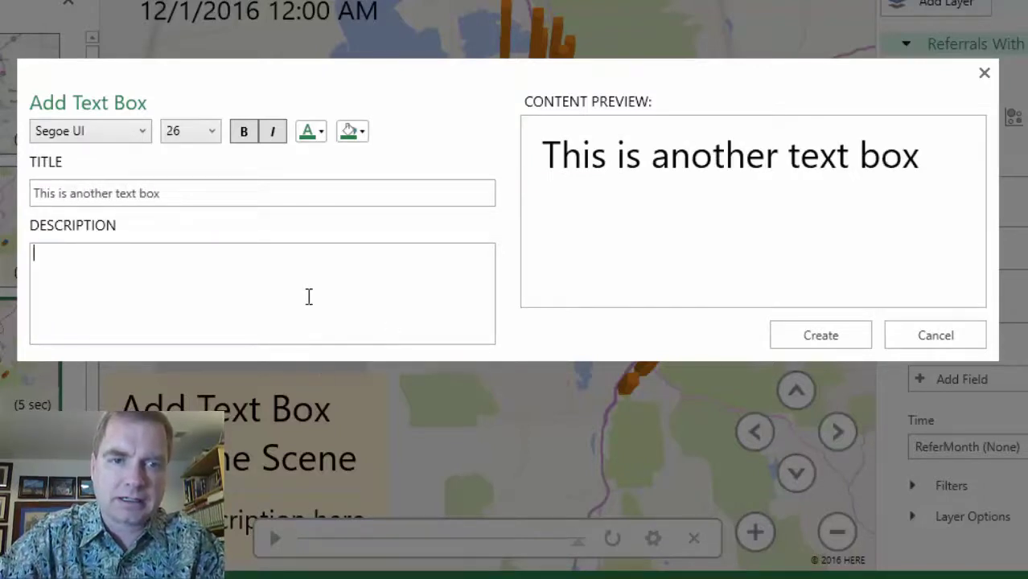
{"action": "type", "text": "Hello World"}
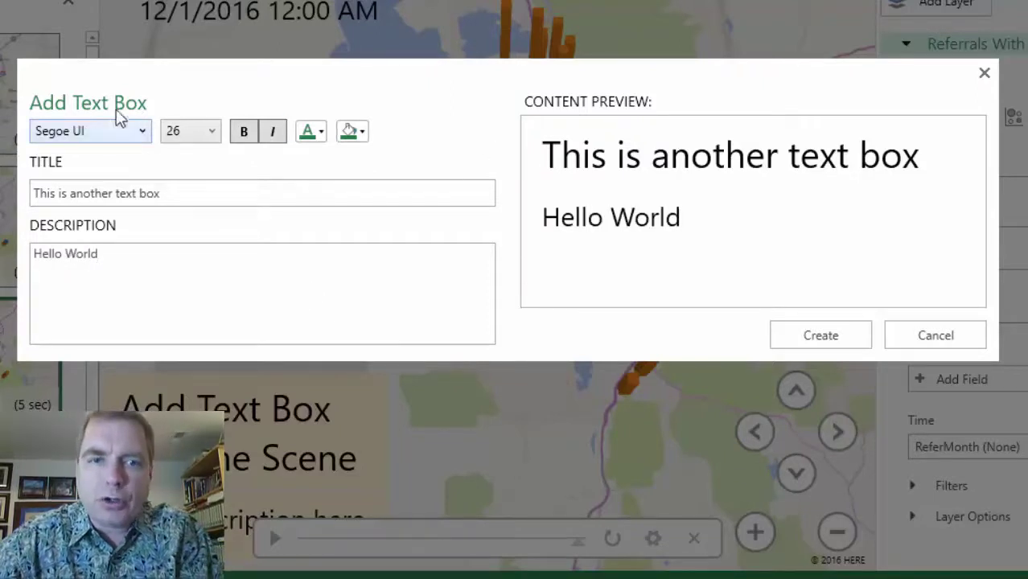
{"action": "left_click", "coordinate": [143, 131]}
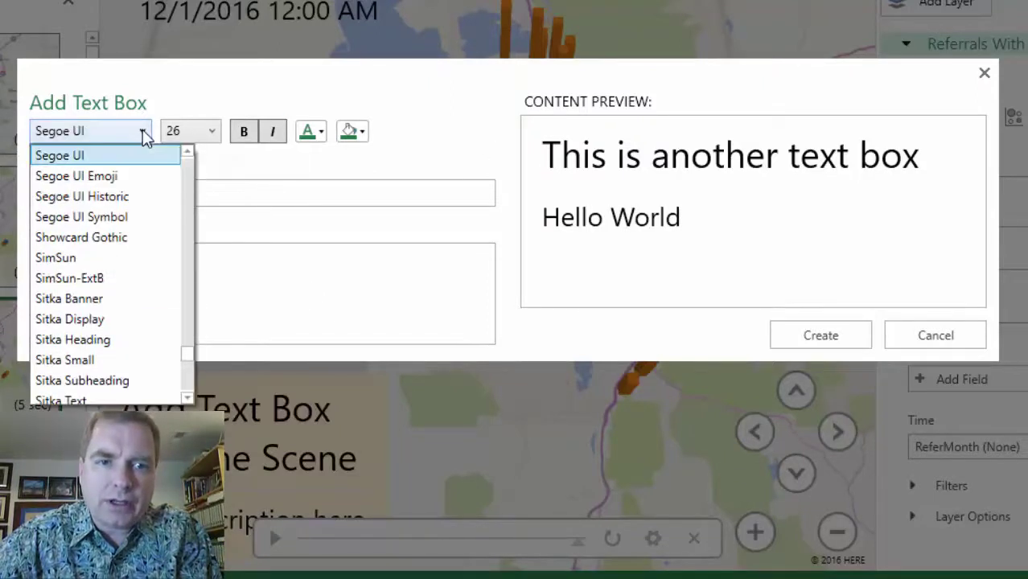
{"action": "left_click", "coordinate": [178, 105]}
{"action": "left_click", "coordinate": [244, 133]}
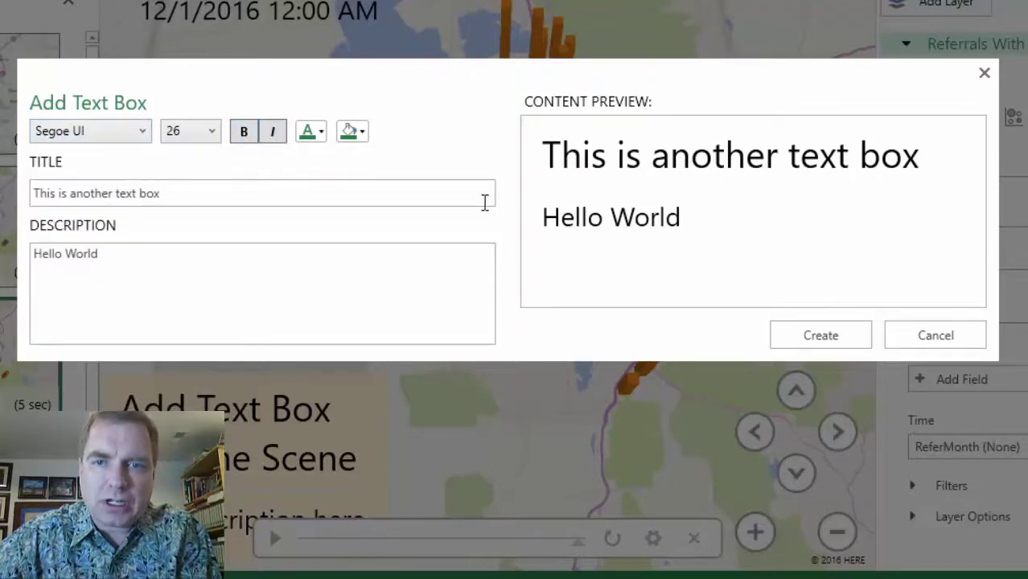
{"action": "left_click", "coordinate": [917, 336]}
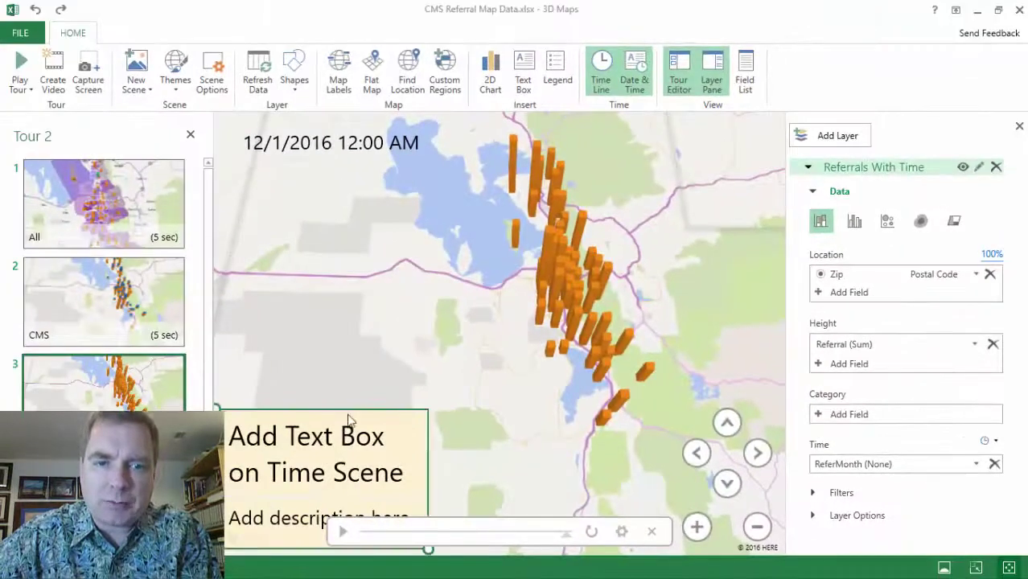
- Drag the 'Add Text Box on Time Scene' box up to mid-left, then start and cancel another text box
{"action": "left_click_drag", "start_coordinate": [344, 418], "coordinate": [349, 292]}
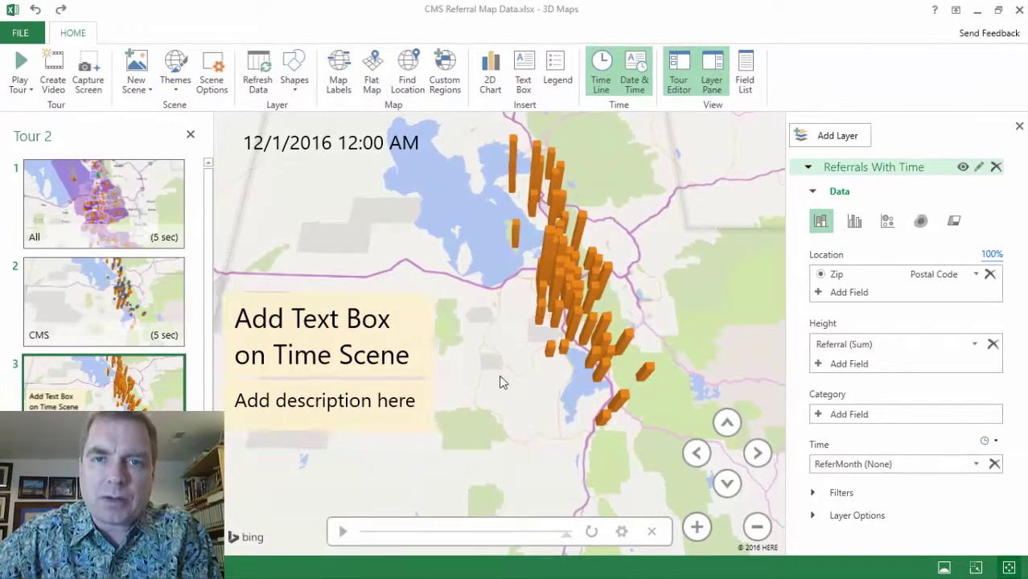
{"action": "left_click", "coordinate": [523, 81]}
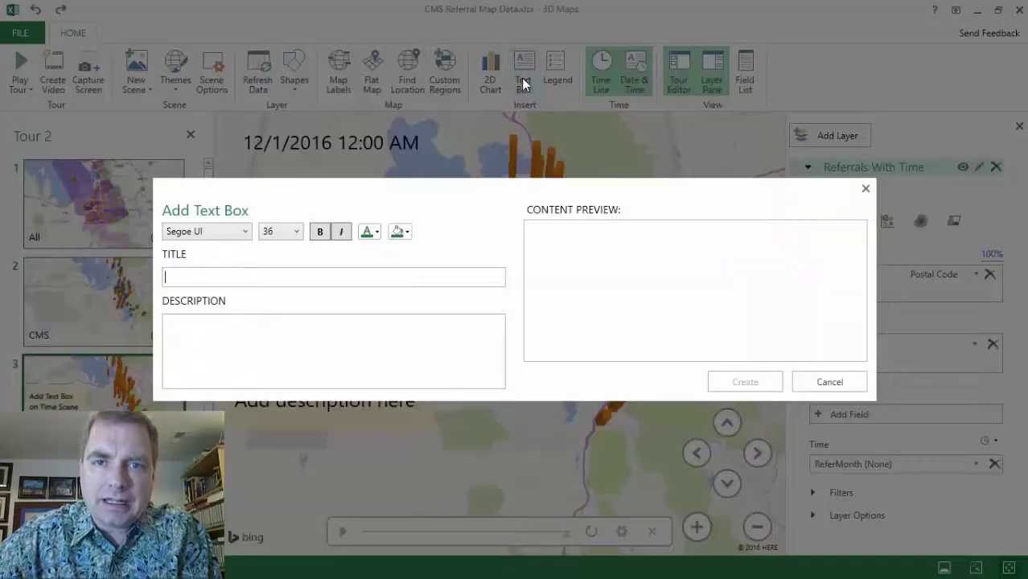
{"action": "left_click", "coordinate": [833, 382]}
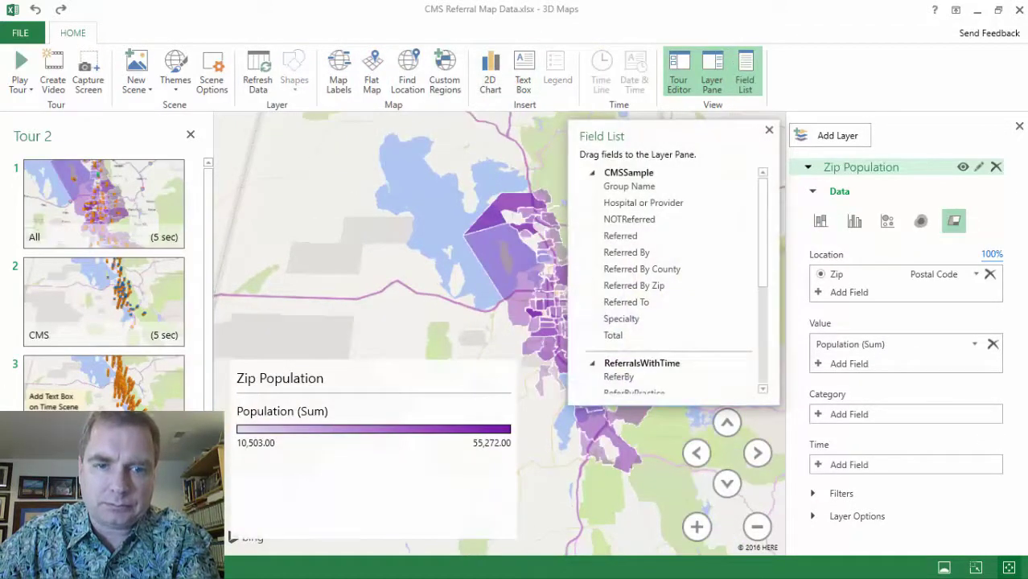
- Close the Field List, then select the Zip Population legend and delete it
{"action": "left_click", "coordinate": [770, 130]}
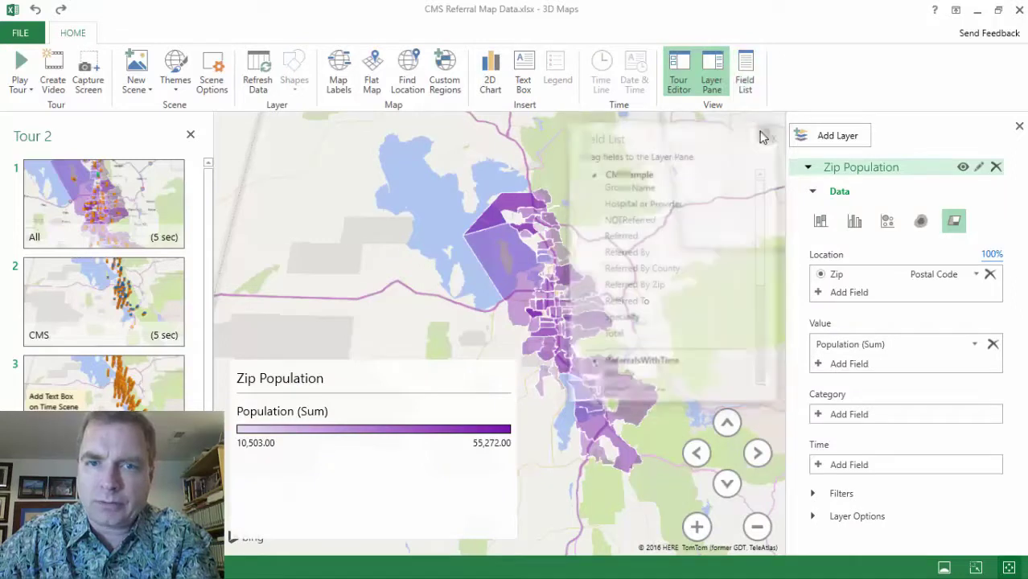
{"action": "left_click", "coordinate": [418, 393]}
{"action": "left_click", "coordinate": [417, 357]}
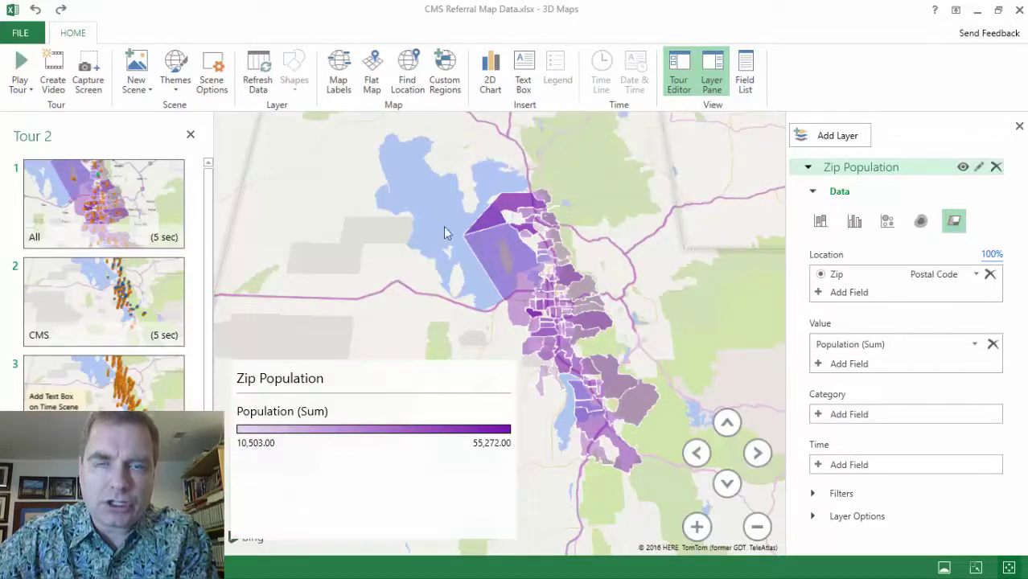
{"action": "left_click", "coordinate": [373, 388]}
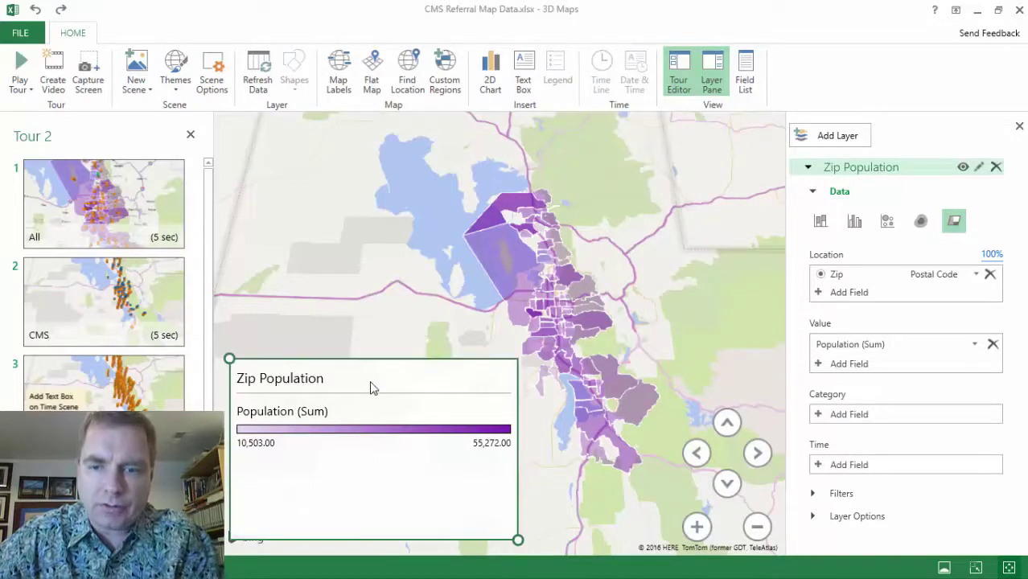
{"action": "key", "text": "Delete"}
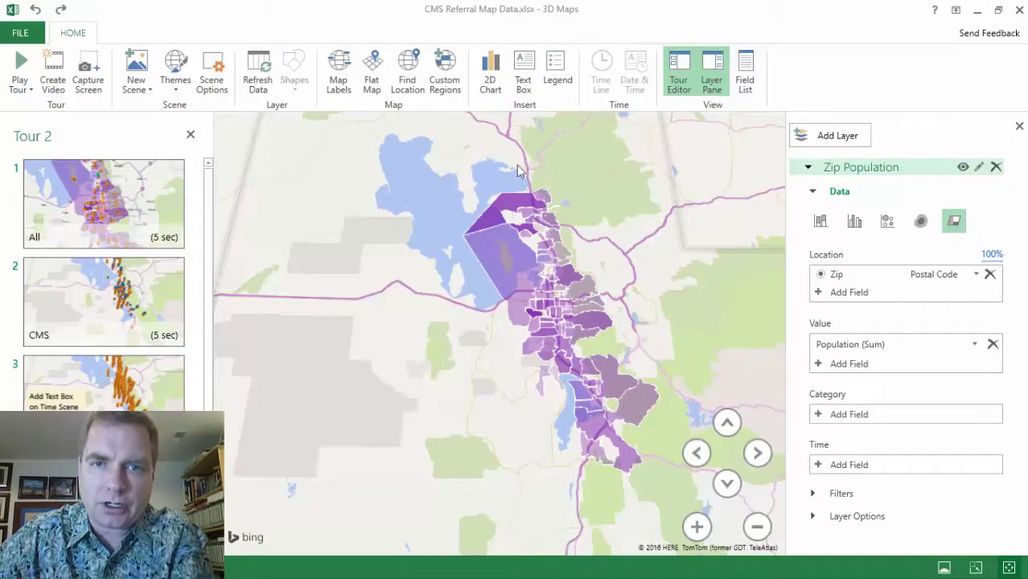
- Re-add the Zip Population legend, shrink it to a compact box, and move it to the map's bottom-left corner
{"action": "left_click", "coordinate": [555, 89]}
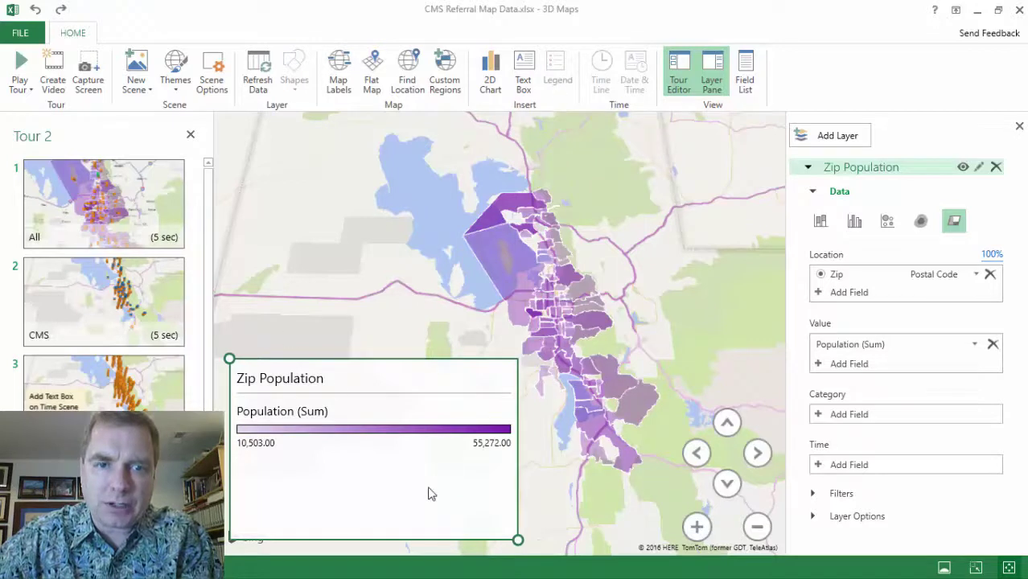
{"action": "left_click_drag", "start_coordinate": [517, 543], "coordinate": [427, 473]}
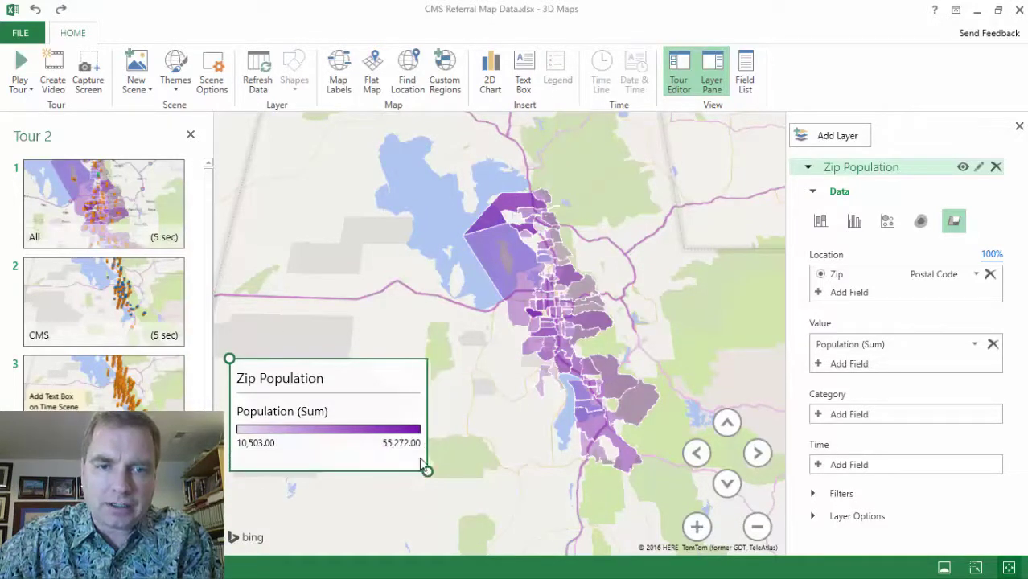
{"action": "left_click_drag", "start_coordinate": [360, 373], "coordinate": [348, 458]}
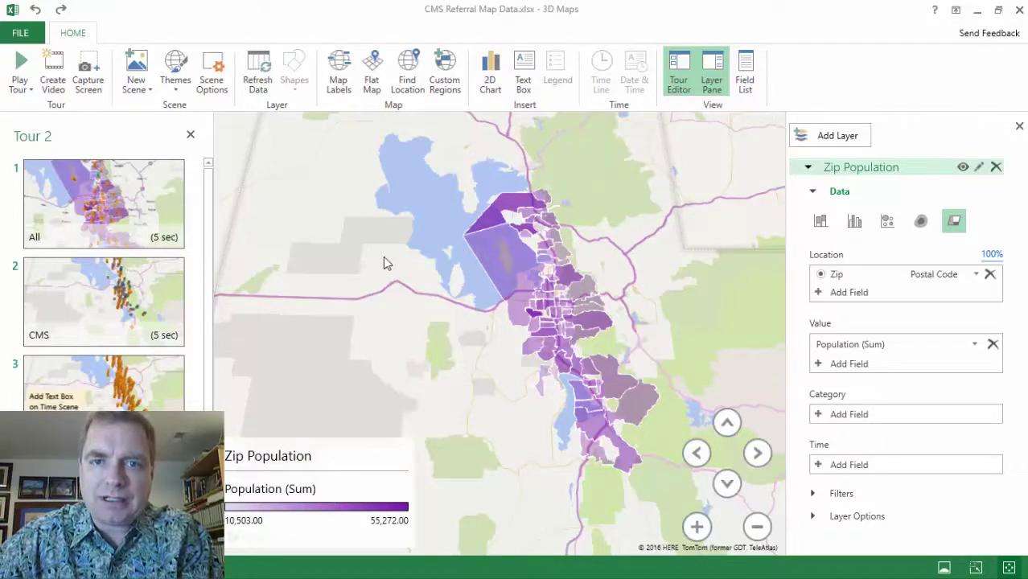
{"action": "right_click", "coordinate": [325, 487]}
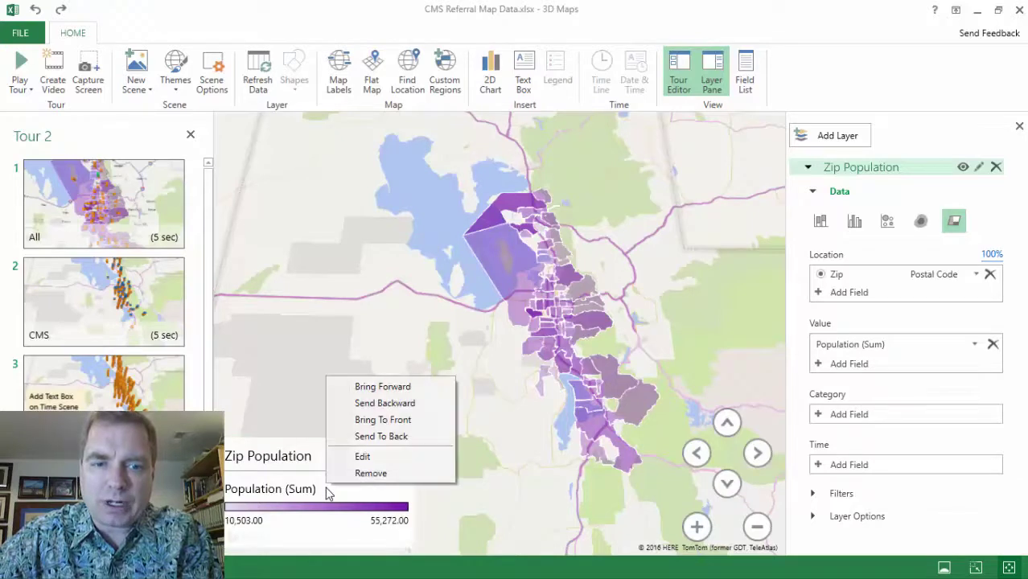
{"action": "left_click", "coordinate": [292, 444]}
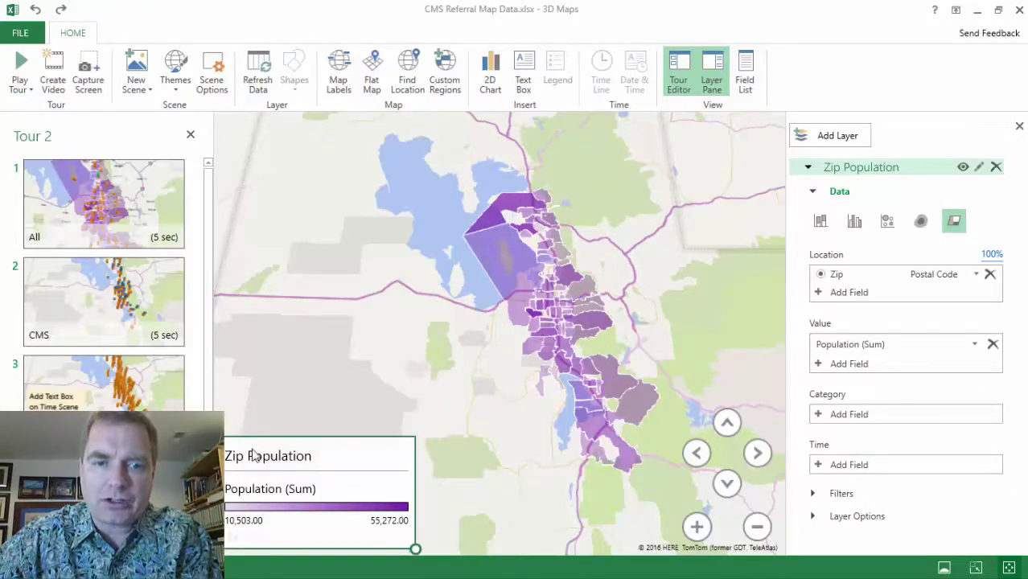
{"action": "double_click", "coordinate": [266, 466]}
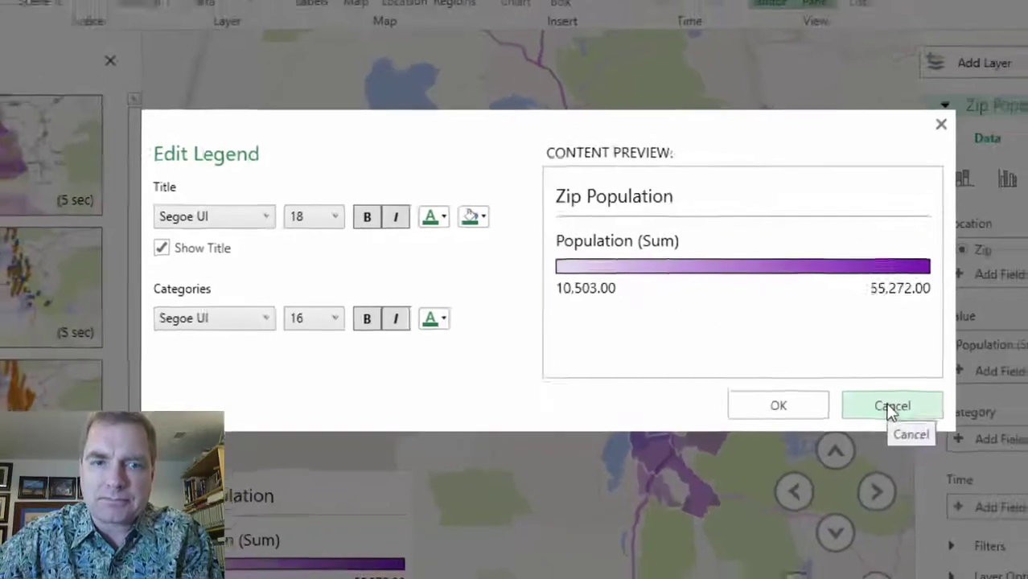
{"action": "left_click", "coordinate": [891, 406]}
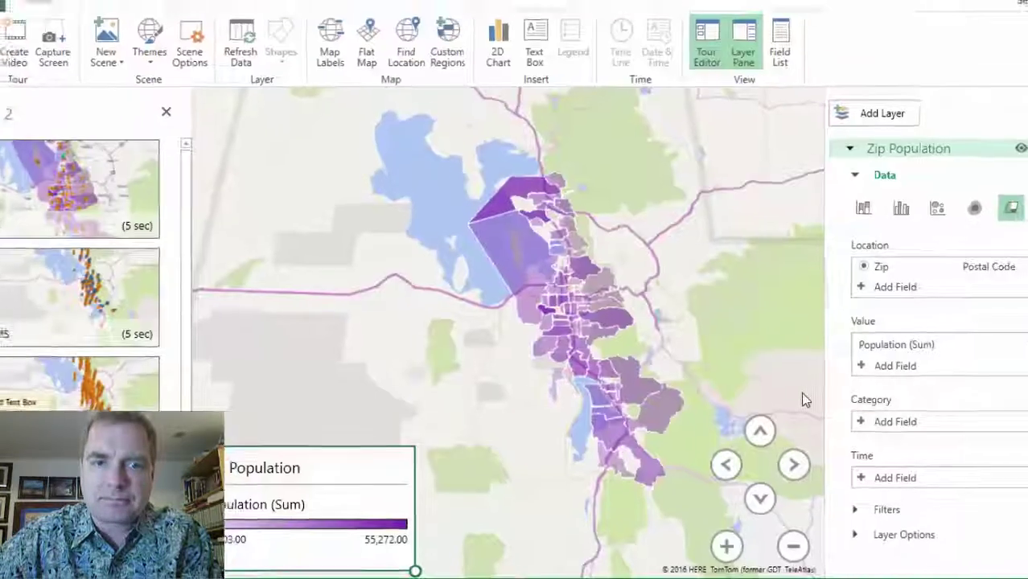